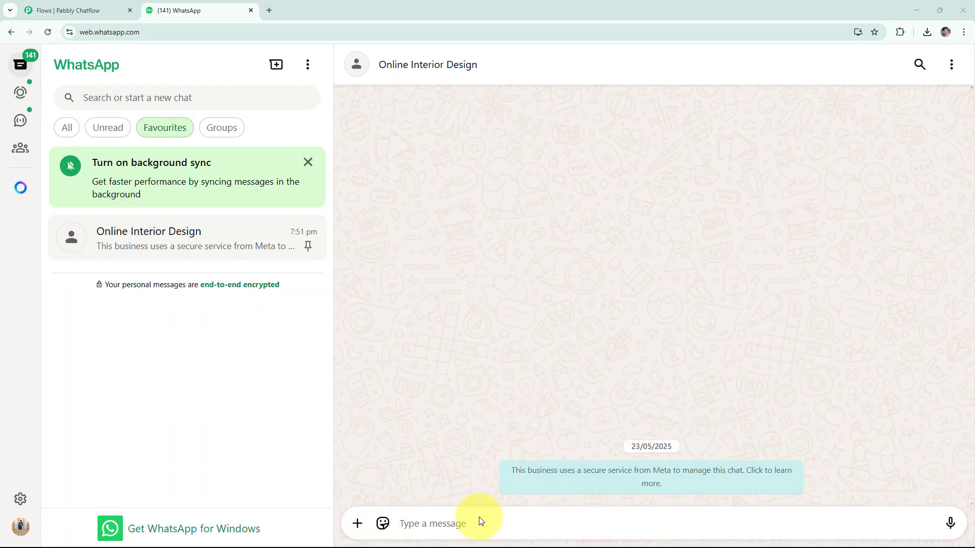
Send the message "Hi" in the Online Interior Design chat to trigger the chatbot.
click(464, 520)
text(Hi)
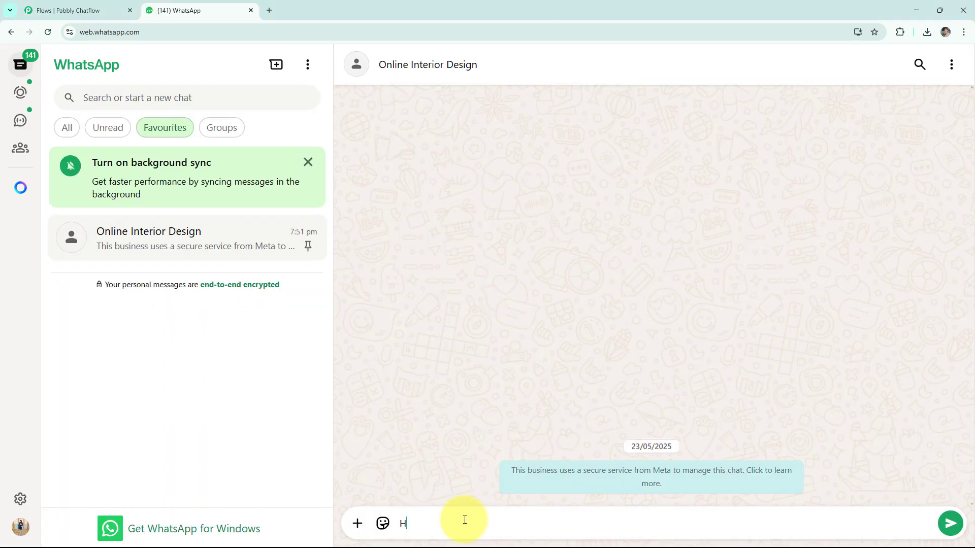
key(Return)
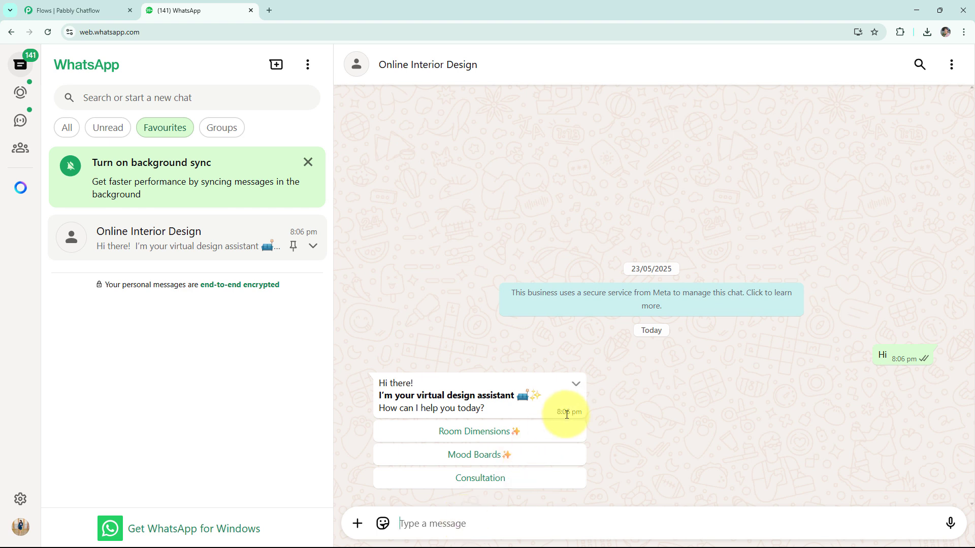
Choose the Room Dimensions✨ option and reply with the placeholder "_ _" as the room length and width.
click(555, 431)
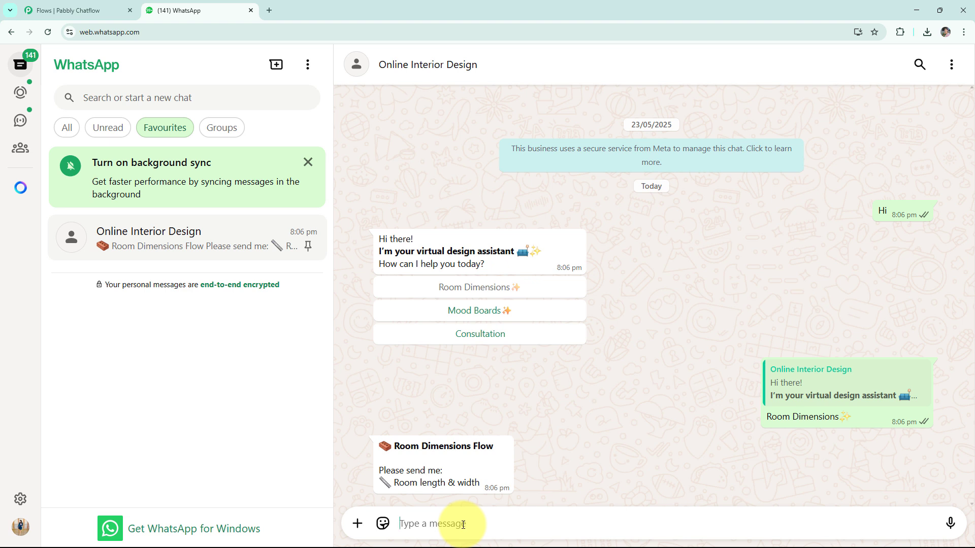
text(___)
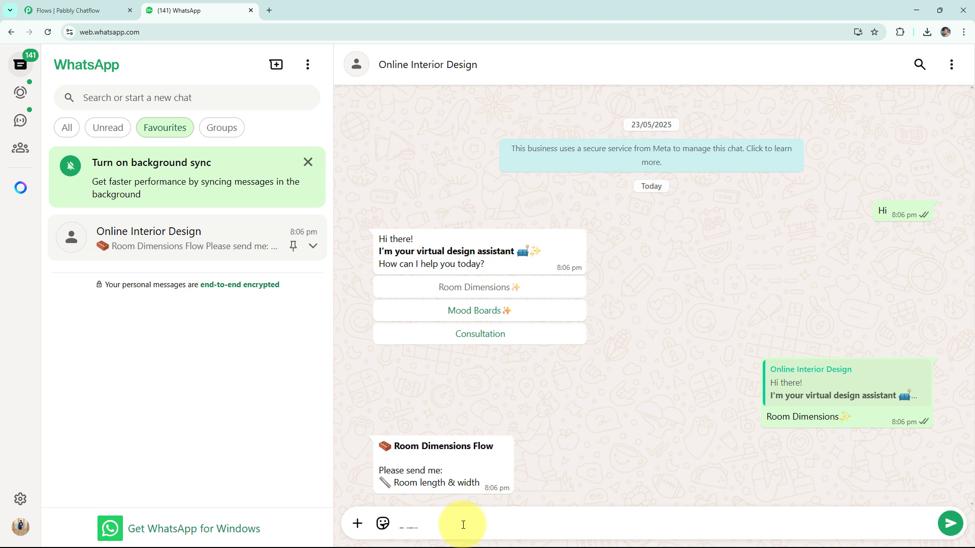
key(Return)
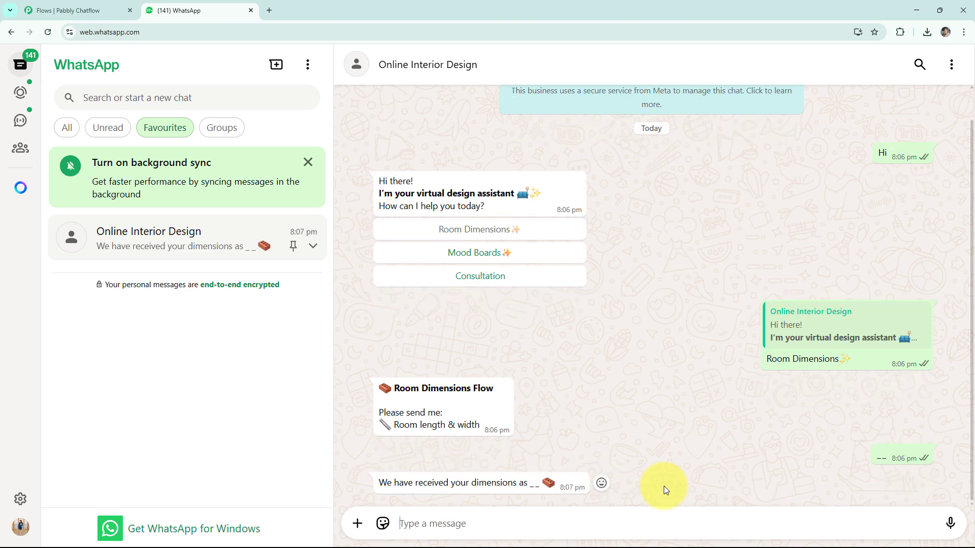
Choose the Mood Boards✨ option, followed by the Consultation option from the chatbot's greeting.
click(529, 254)
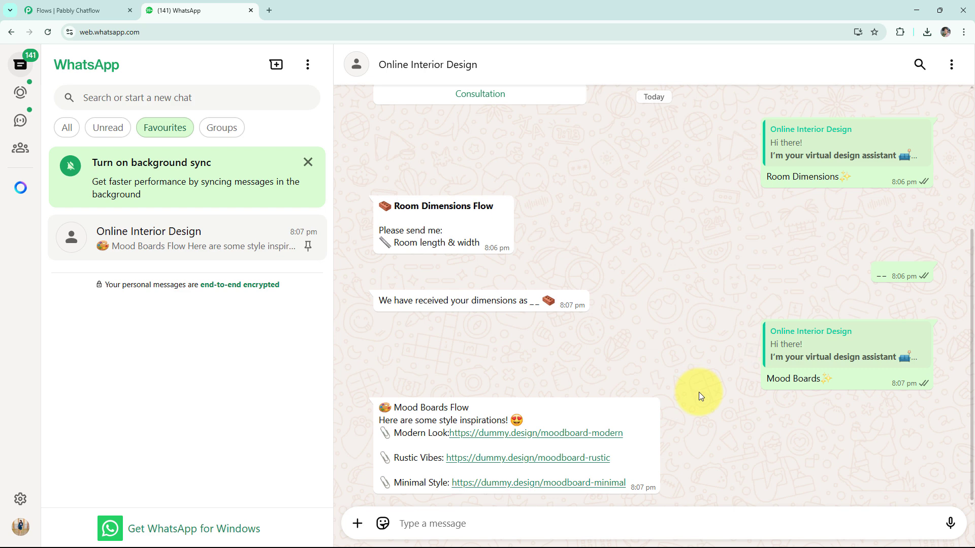
scroll(698, 391, up, 4)
click(551, 299)
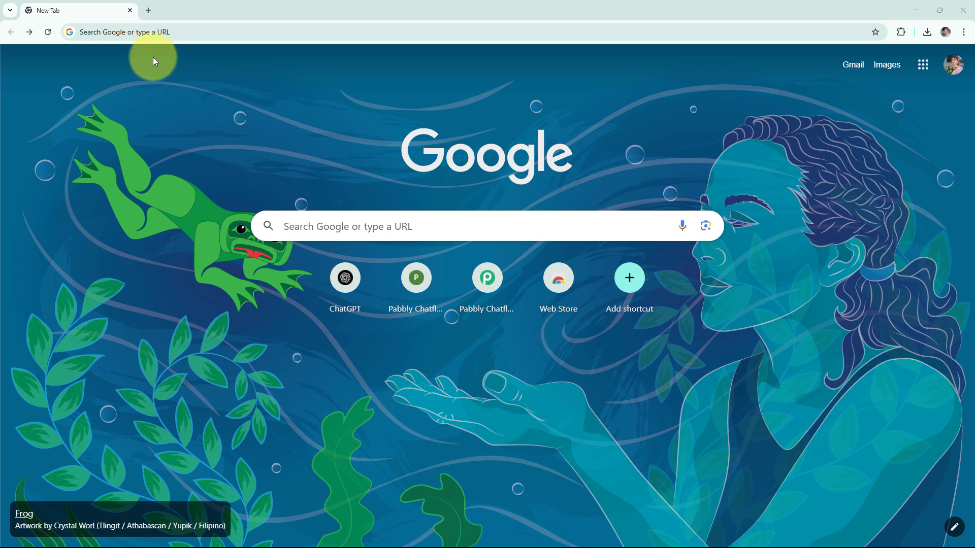
Go to pabbly.com/chatflow, sign in and access the Pabbly Chatflow application.
click(162, 34)
text(pabbly.com/chatflow)
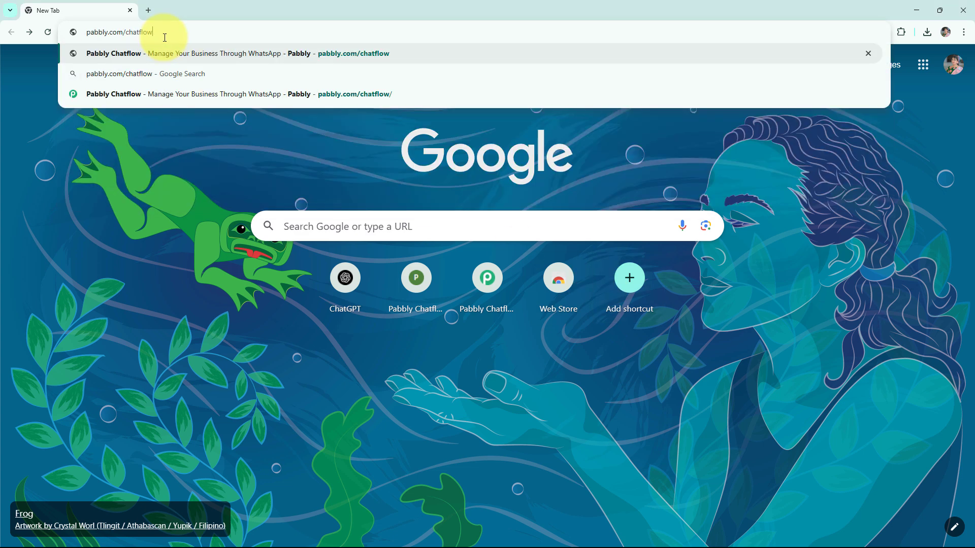
key(Return)
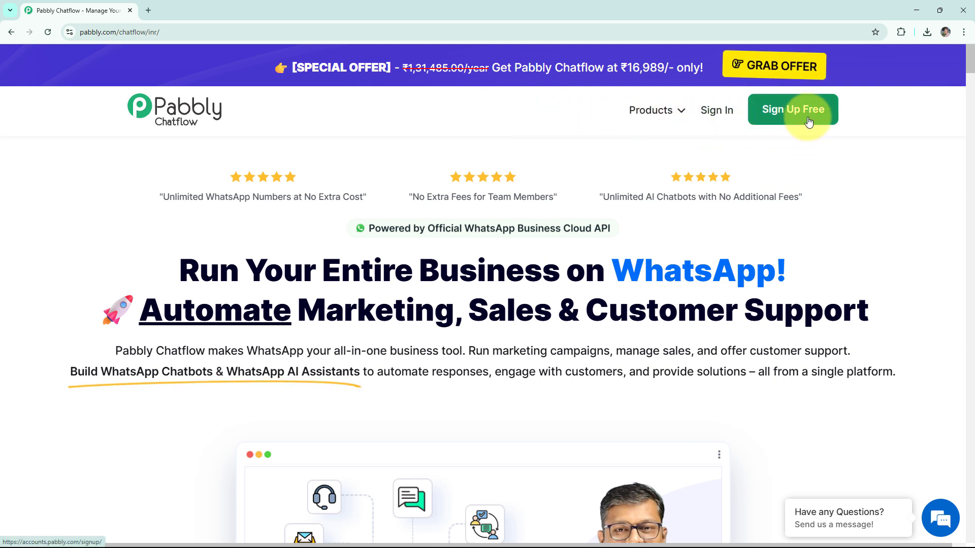
click(716, 112)
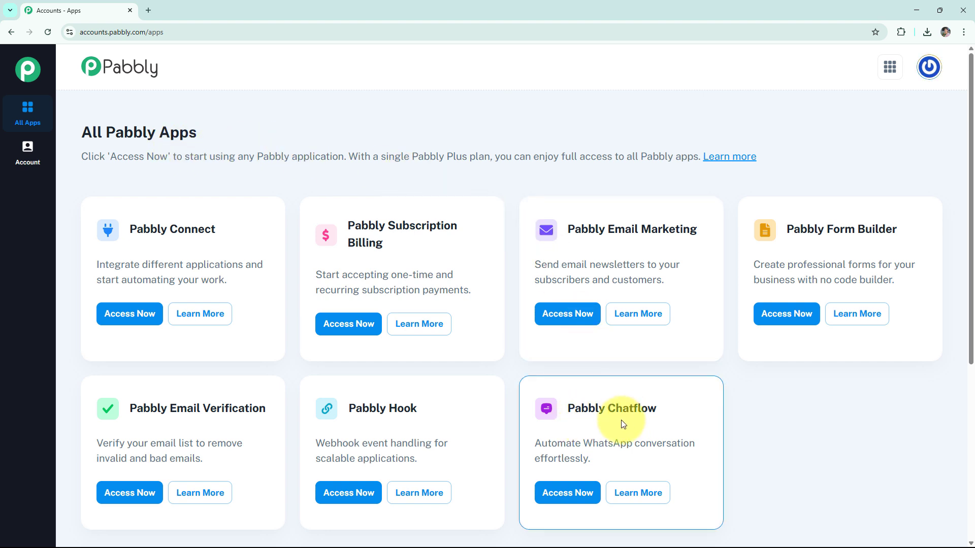
click(567, 493)
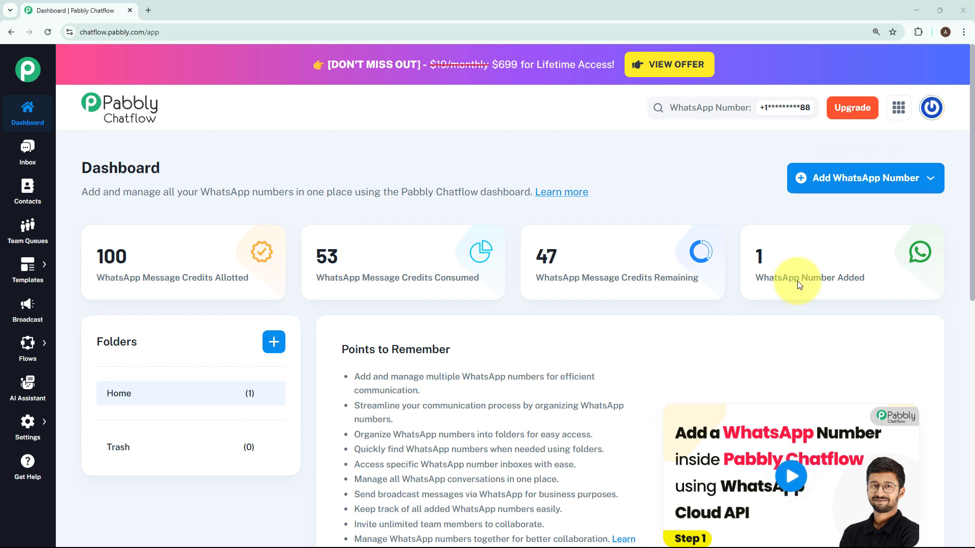
View the Manual Token Connect form for adding a WhatsApp number, including its required fields, and close it without entering anything.
click(825, 188)
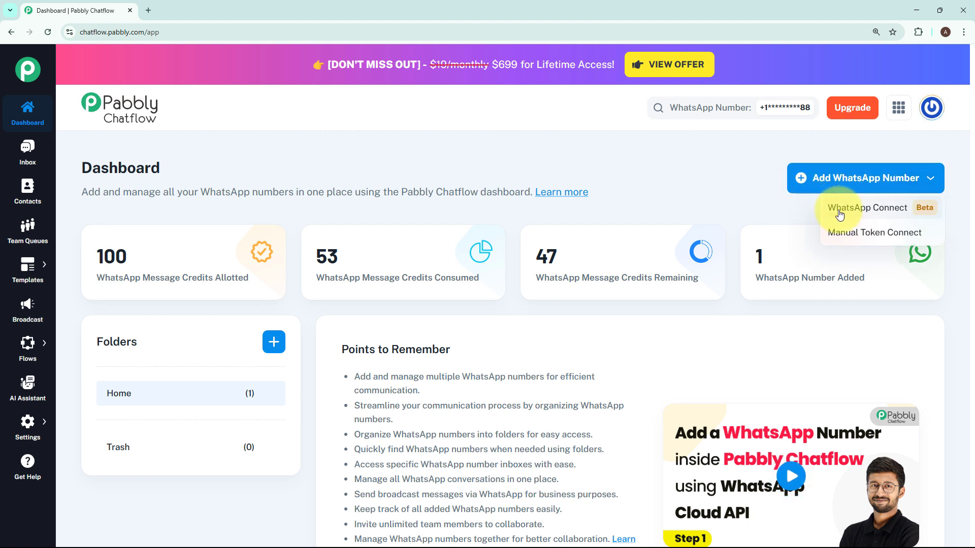
click(850, 240)
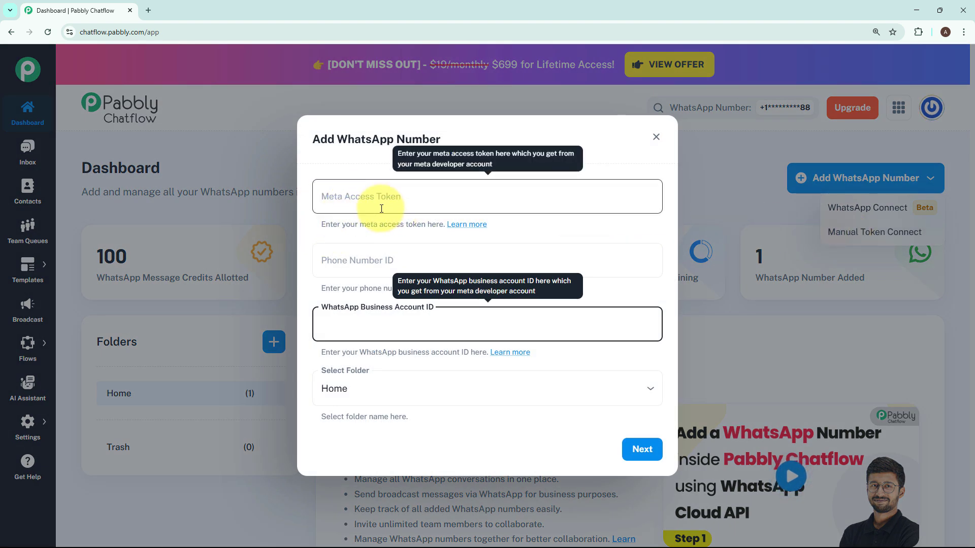
click(578, 222)
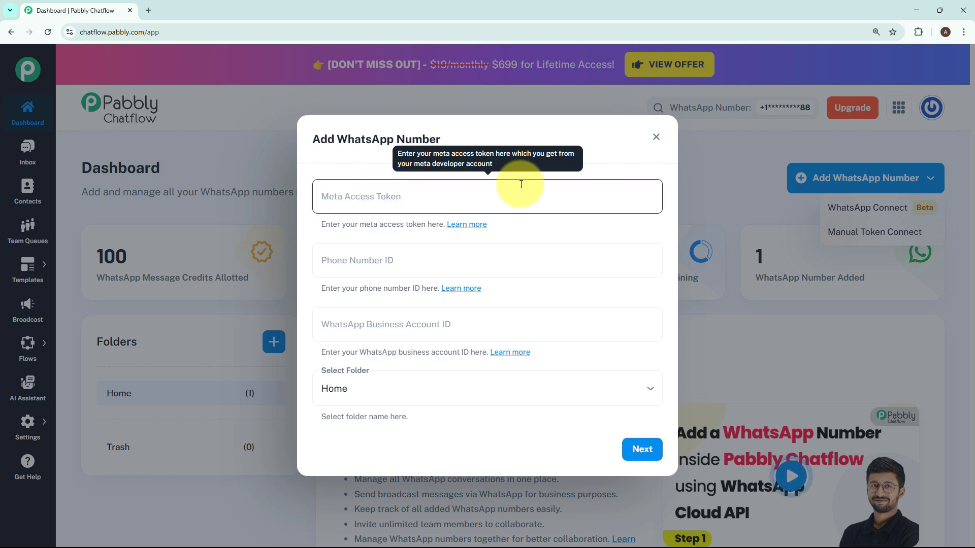
click(656, 136)
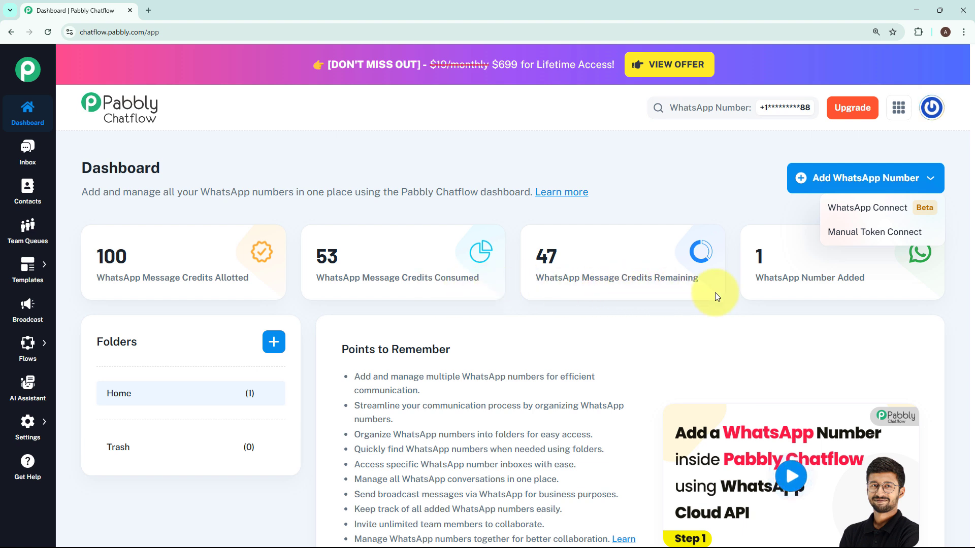
click(789, 292)
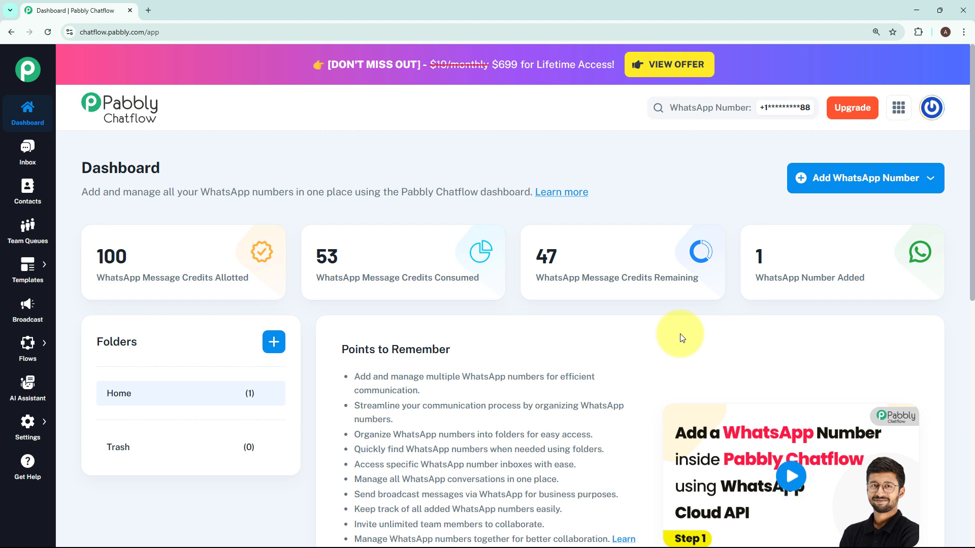
Open the Flow Builder and add a new flow.
mouse_move(23, 342)
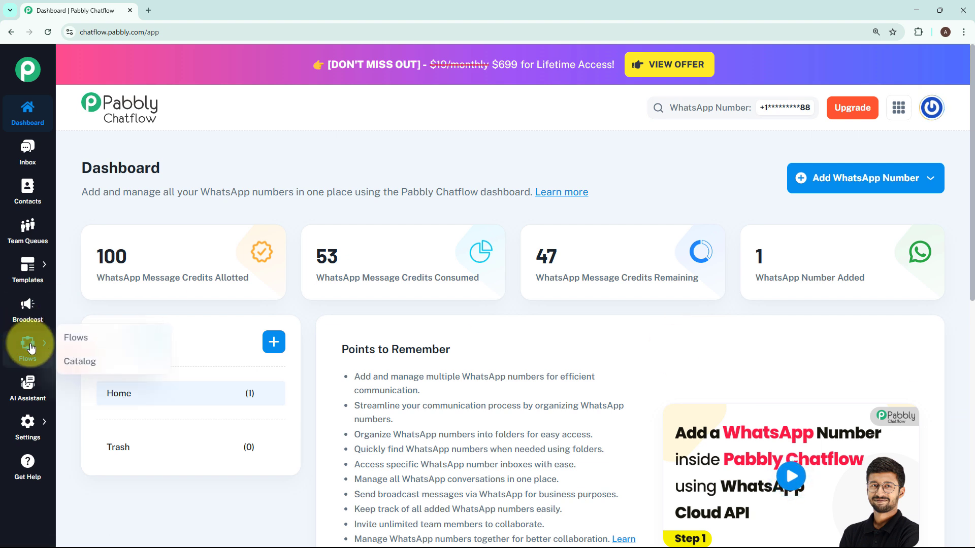
click(60, 341)
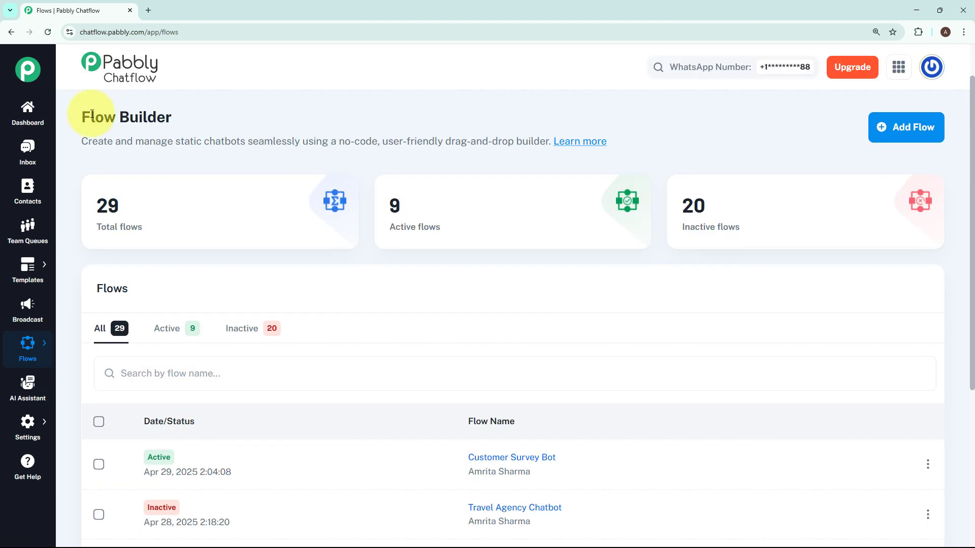
drag(82, 117, 194, 116)
click(581, 278)
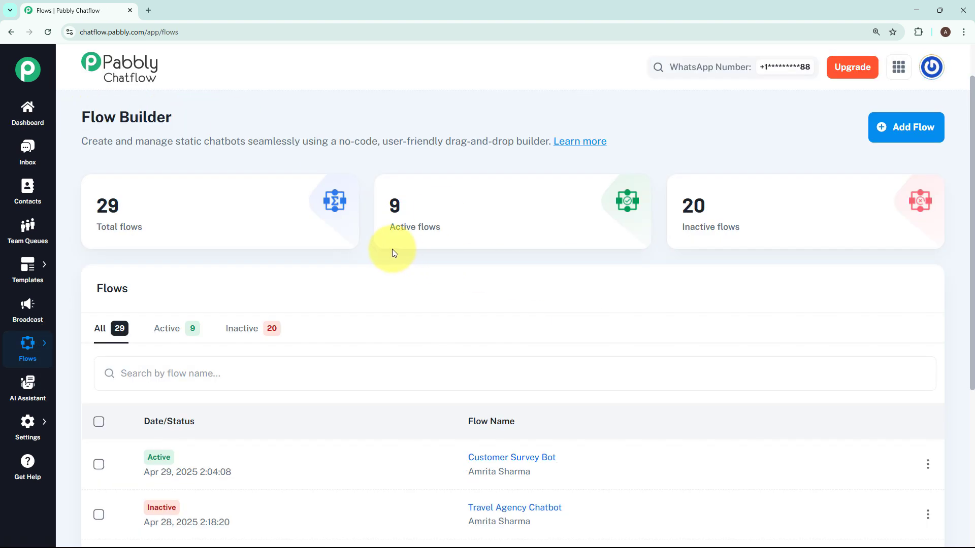
mouse_move(188, 229)
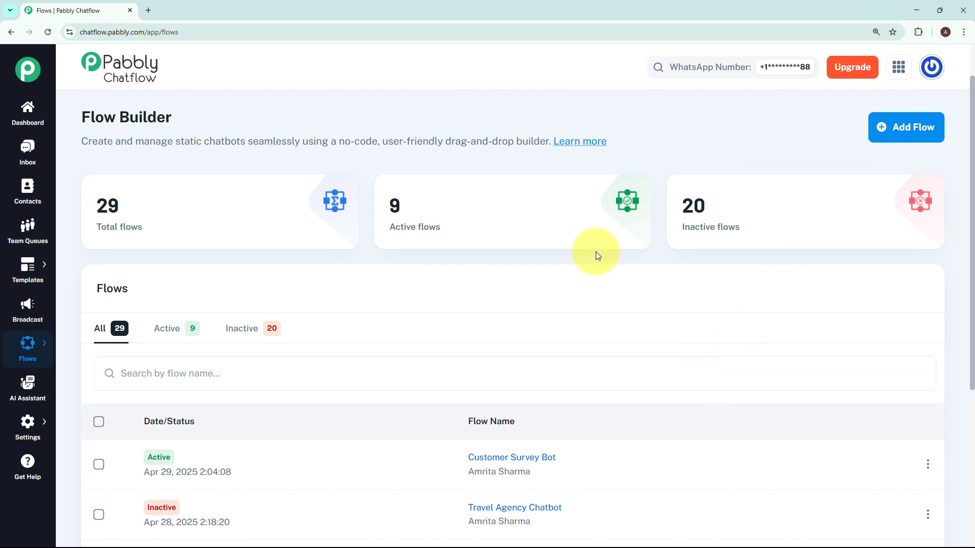
click(896, 128)
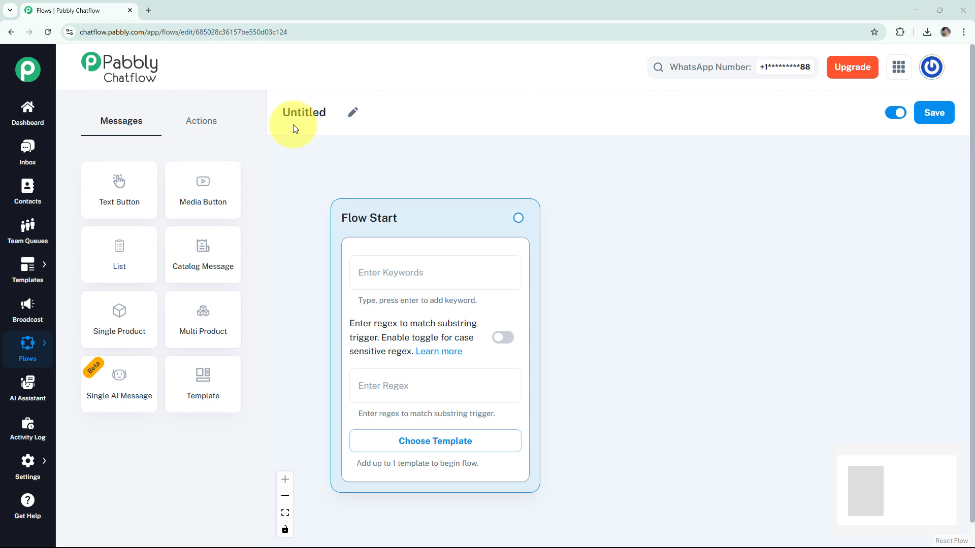
Rename the untitled flow as "WhatsApp Chatbot for Your Online Interior Design".
click(353, 112)
drag(325, 112, 280, 111)
text(WhatsApp Chatbot for Your Online Interior Design)
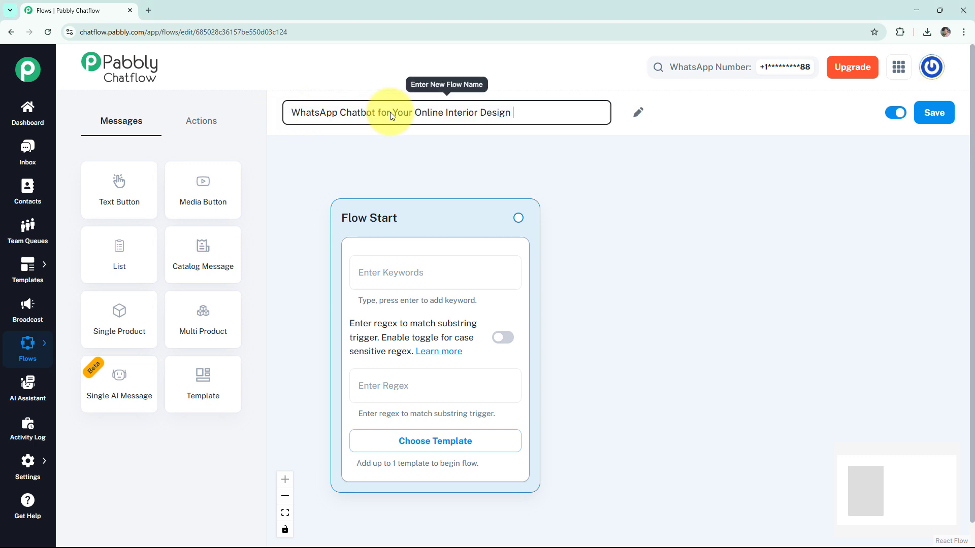
click(459, 152)
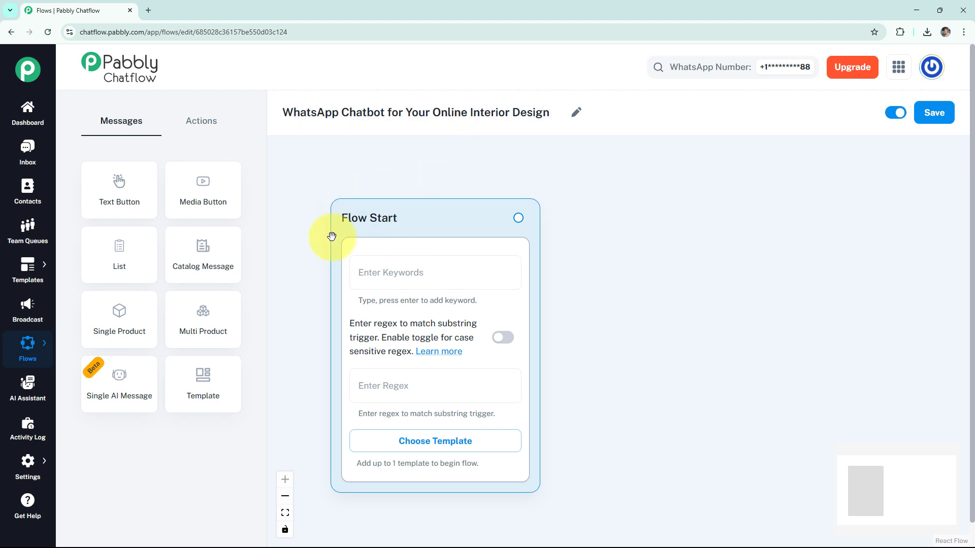
Set the Flow Start trigger to the case-sensitive regex [\s\S]+ and view the approved templates without choosing one.
click(378, 266)
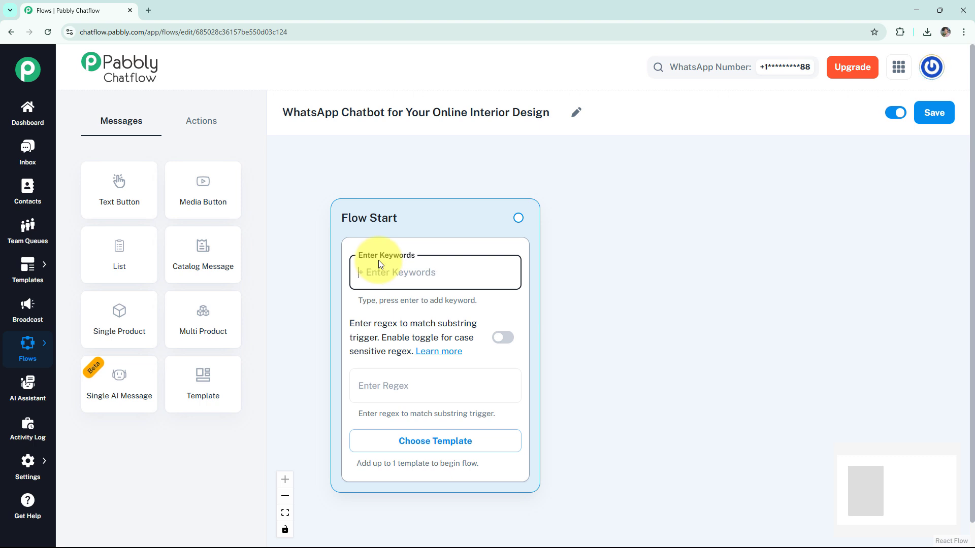
click(392, 386)
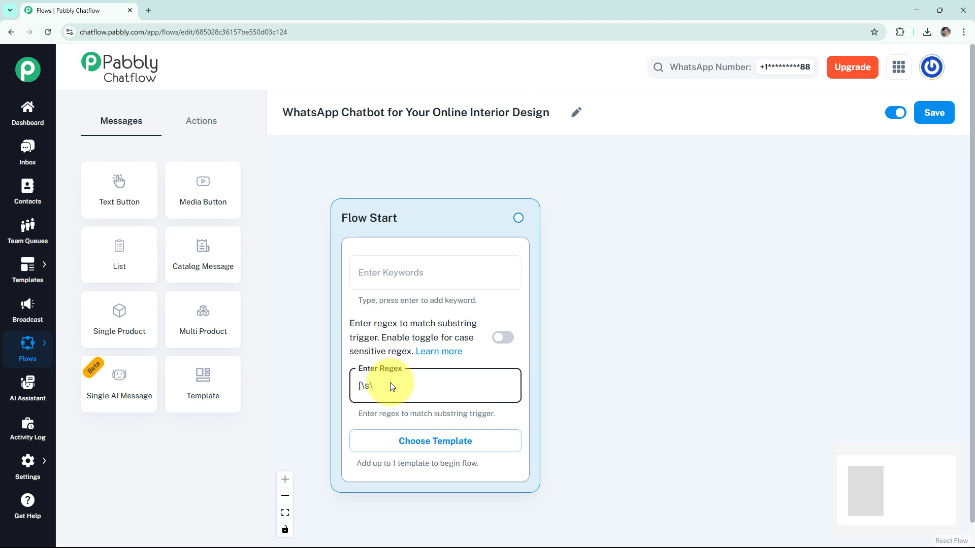
text(+)
click(503, 337)
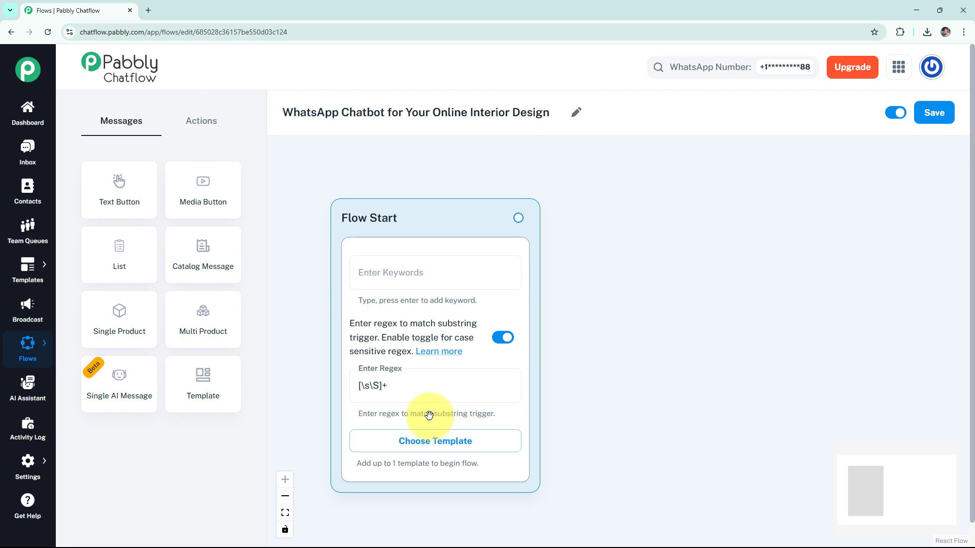
click(420, 447)
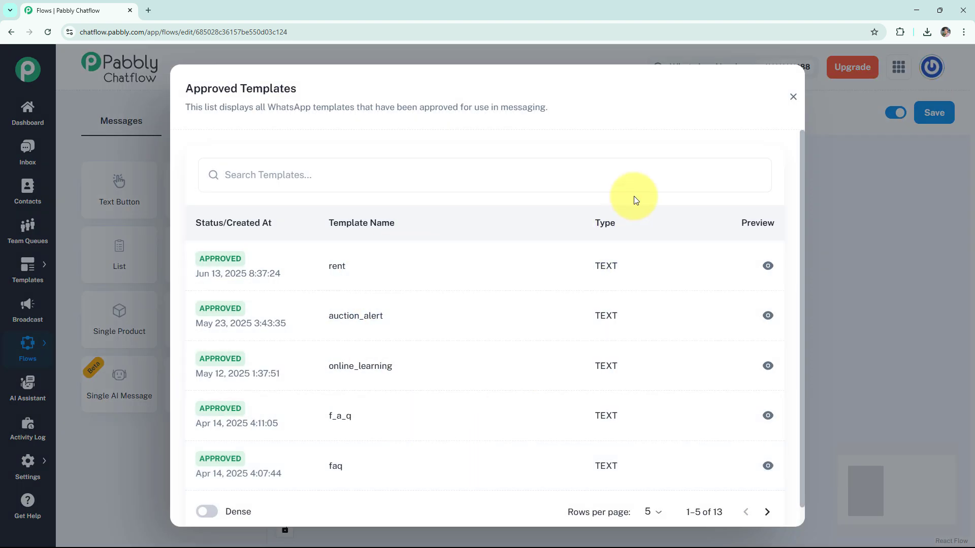
click(793, 97)
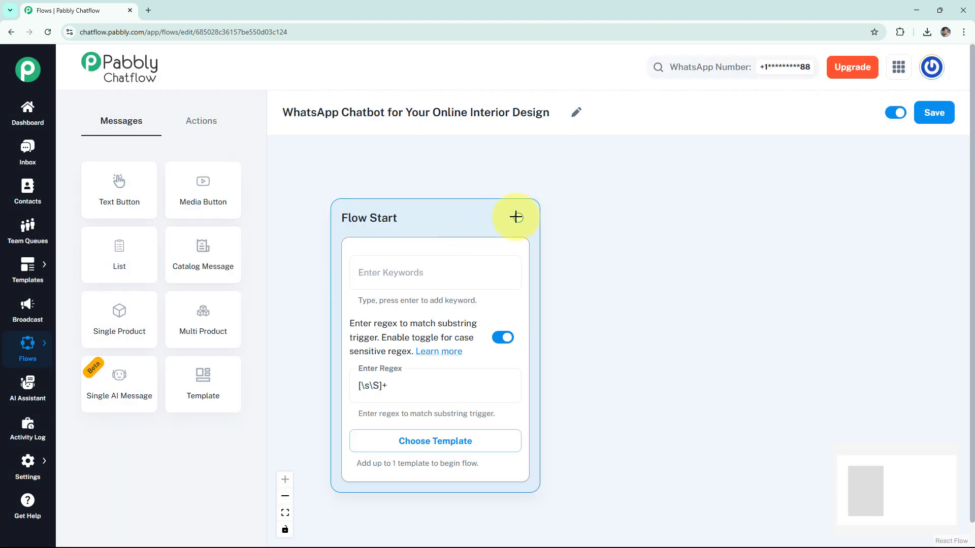
Connect a text-button message to Flow Start reading "Hi there! *I'm your virtual design assistant* 🛋️✨ How can I help you today?" and preview it.
drag(579, 216, 579, 218)
click(517, 255)
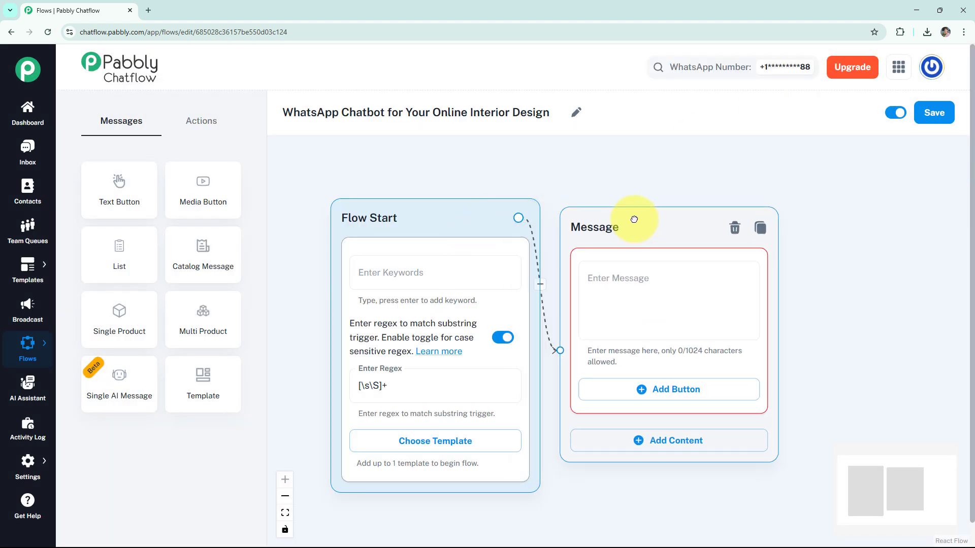
click(740, 278)
text(Hi there!\n*I'm your virtual design assistant 🛋️✨\nHow can I help you today?)
text(*)
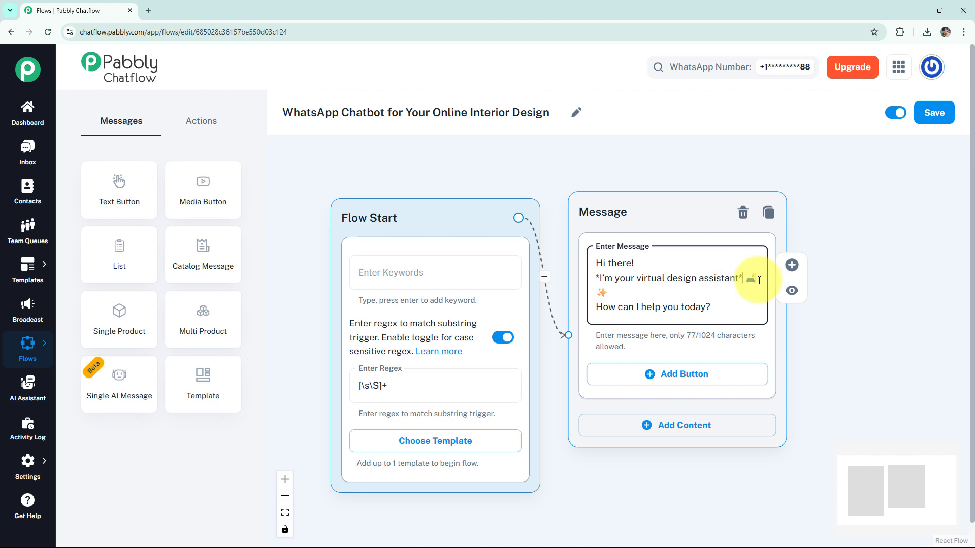
click(791, 290)
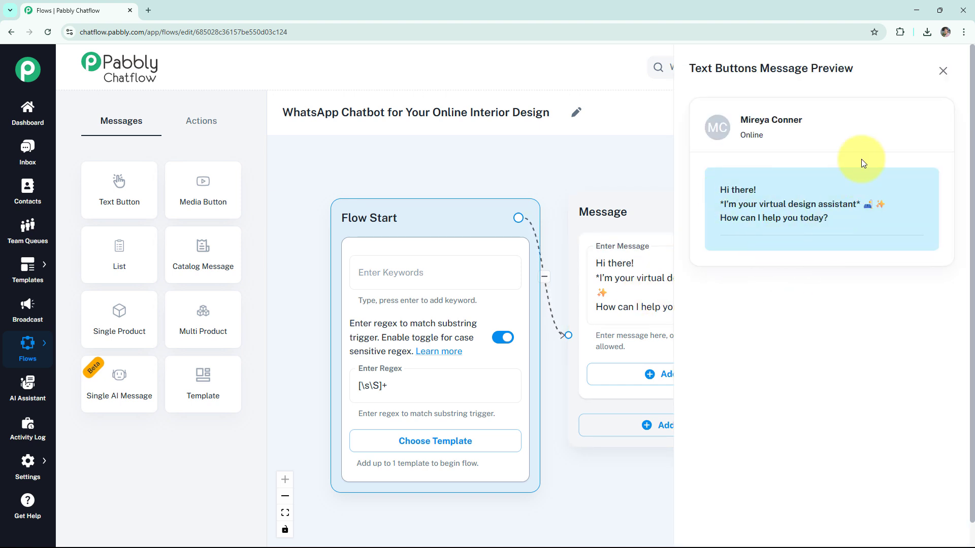
click(943, 70)
Add three buttons to the greeting message, labelled Room Dimensions✨, Mood Boards✨ and Consultation.
click(703, 380)
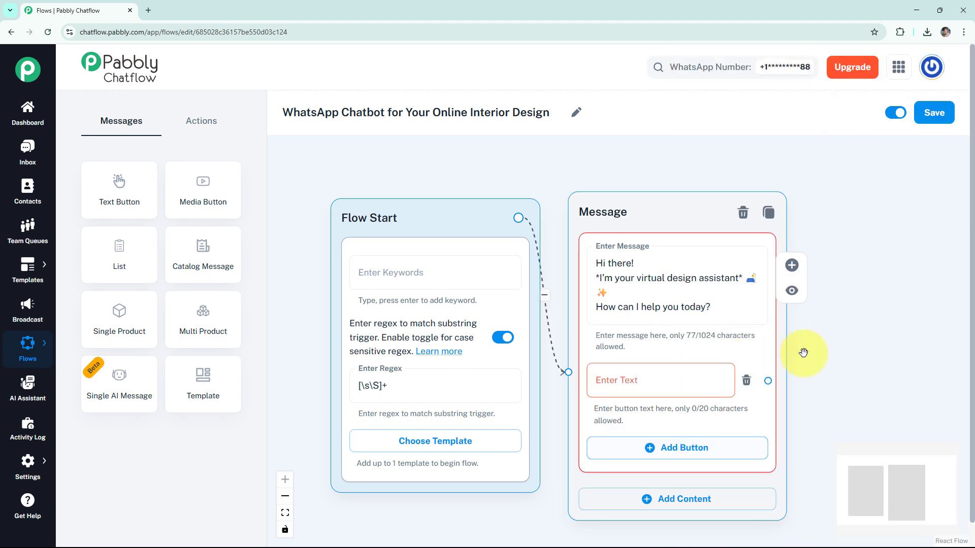
drag(803, 355, 797, 235)
click(670, 327)
click(661, 402)
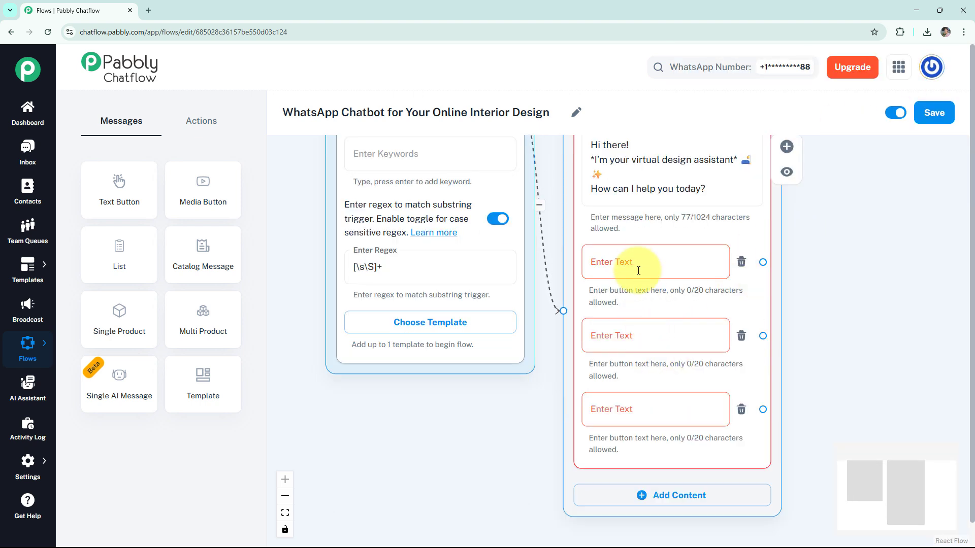
click(637, 264)
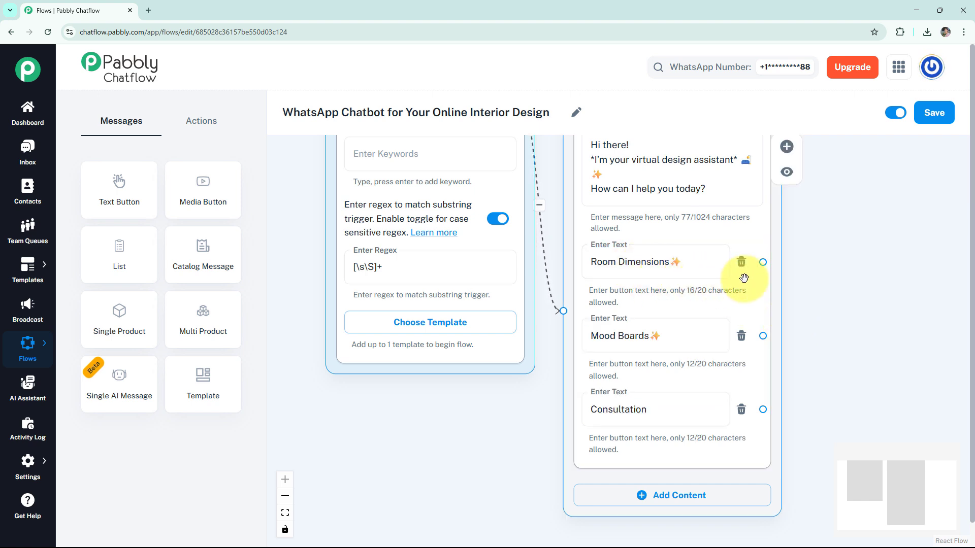
Add an Ask Question node beside the greeting message and connect the Room Dimensions✨ button to it.
drag(763, 262, 711, 359)
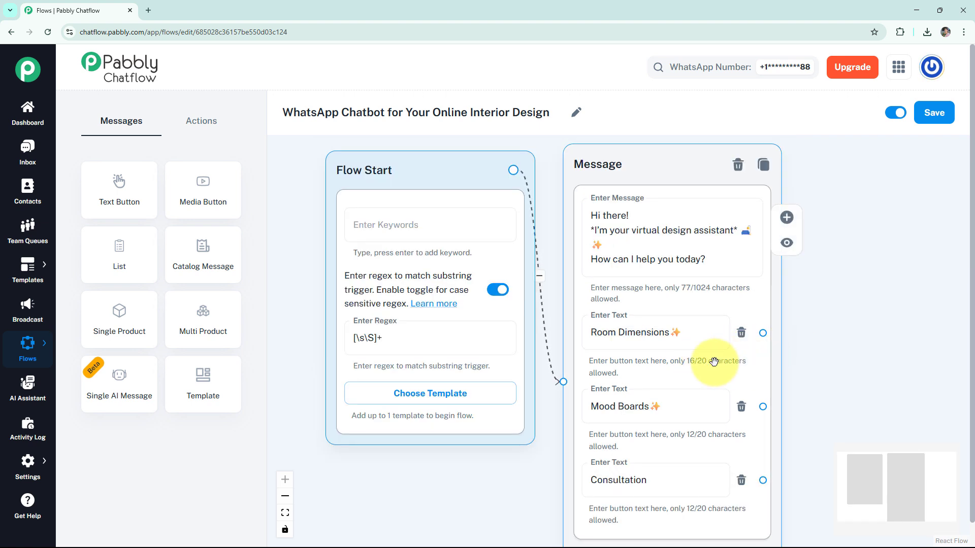
click(203, 122)
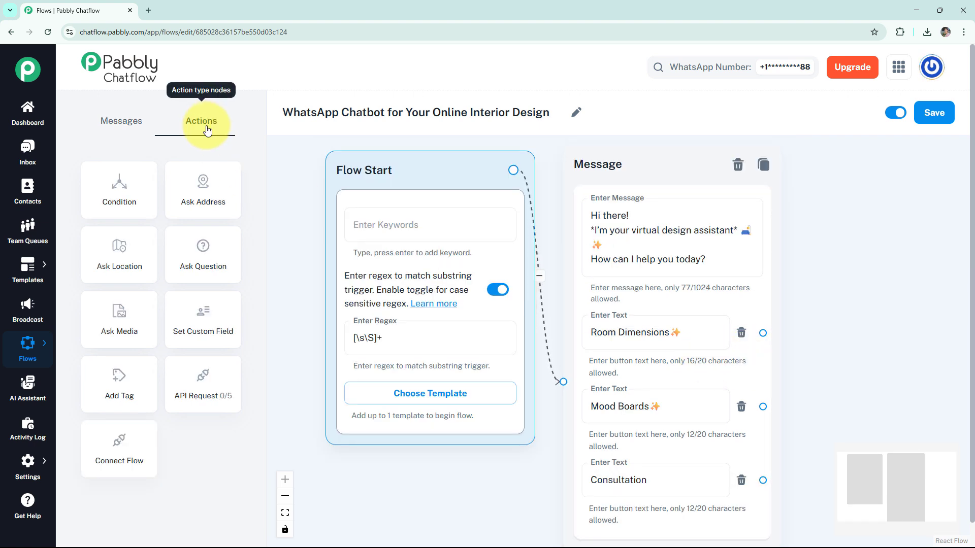
click(213, 264)
drag(509, 297, 673, 176)
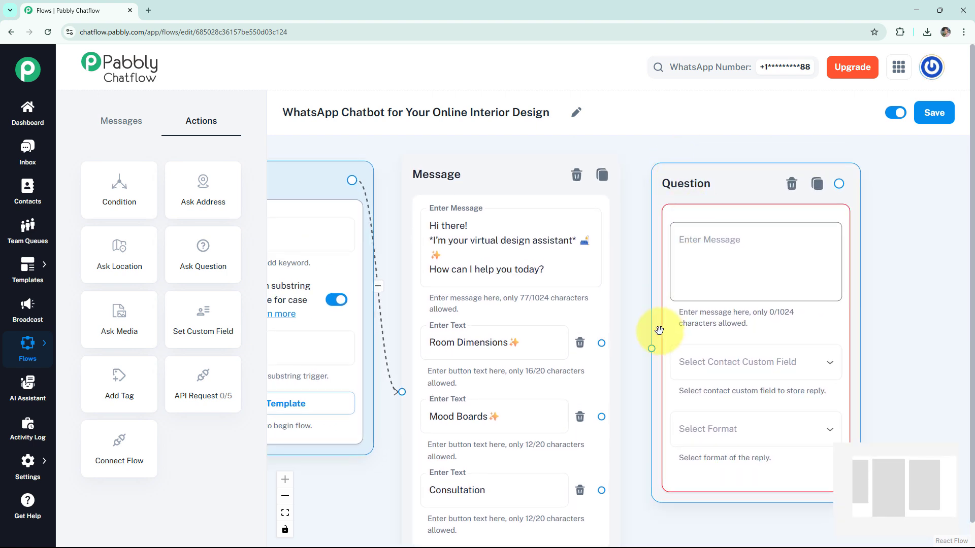
drag(651, 348, 602, 342)
Set the question to "🧱 *Room Dimensions Flow* Please send me: 📏 Room length & width", storing replies in the Add custom field with format Any.
click(675, 236)
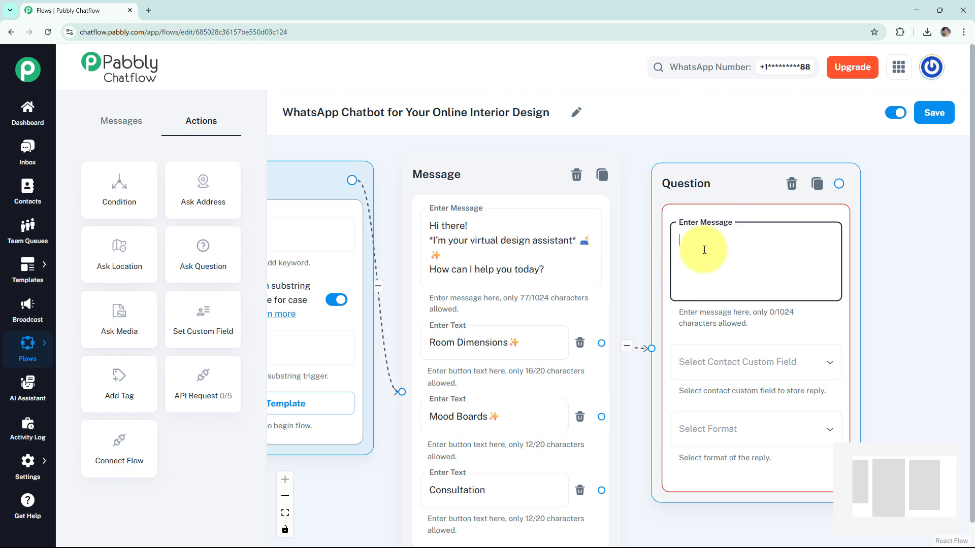
text(🧱 *Room Dimensions Flow*  Please send me: 📏 Room length & width)
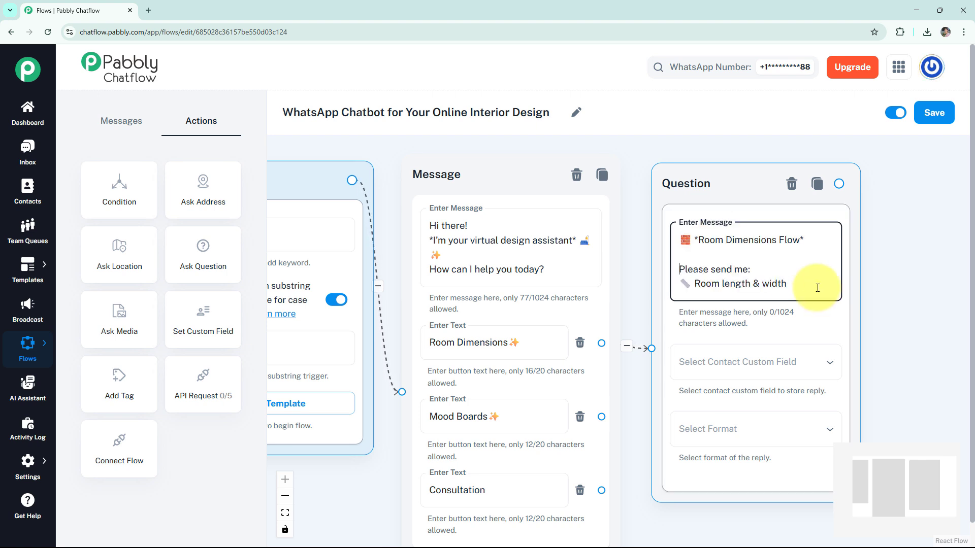
click(745, 364)
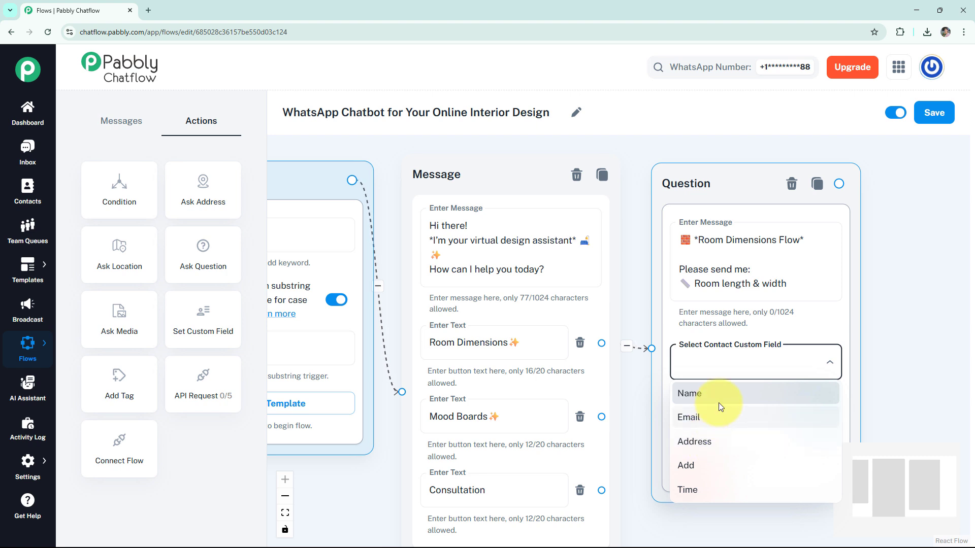
click(710, 464)
click(709, 427)
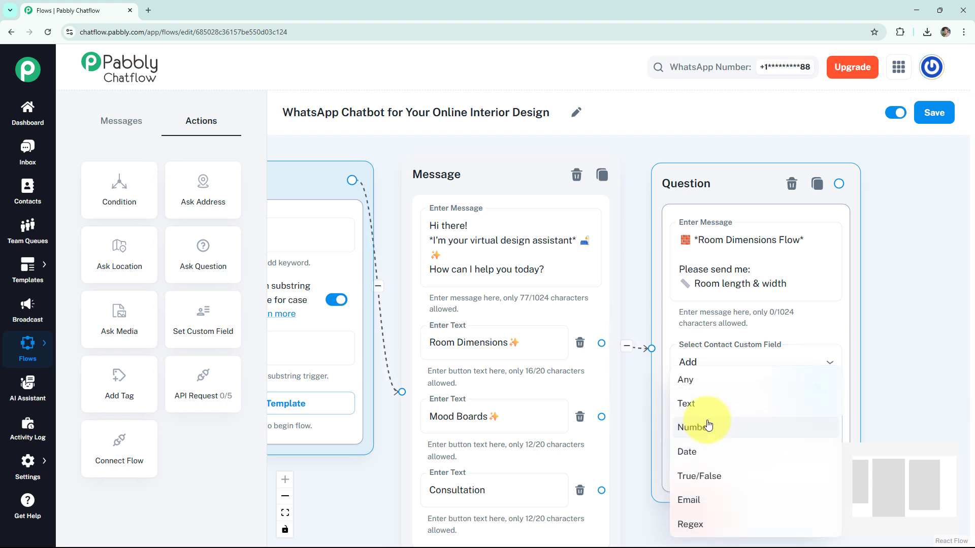
click(720, 379)
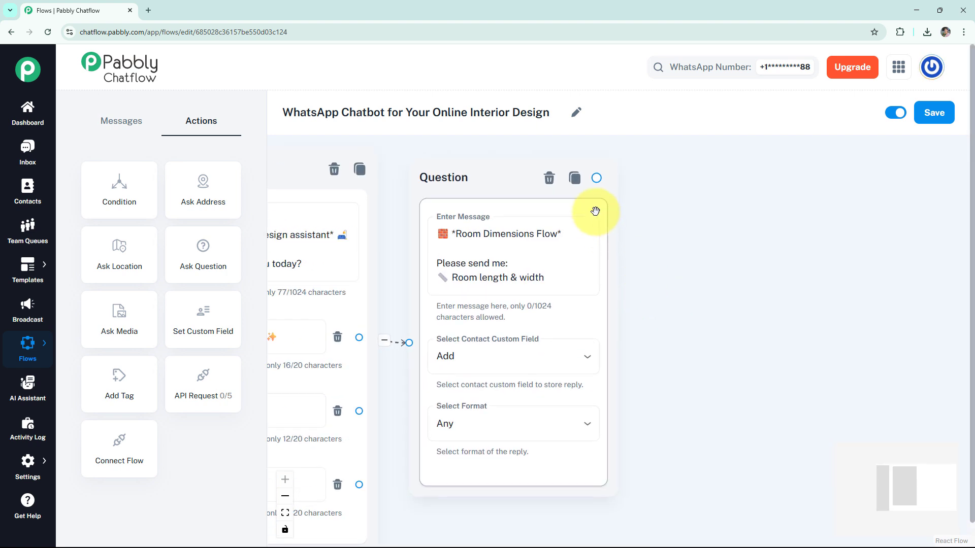
Connect a text-button message to the question node reading "We have received your dimensions as $Add 🧱".
drag(598, 179, 749, 180)
click(679, 211)
click(733, 252)
text(We have received your dimensions as $Add 🧱)
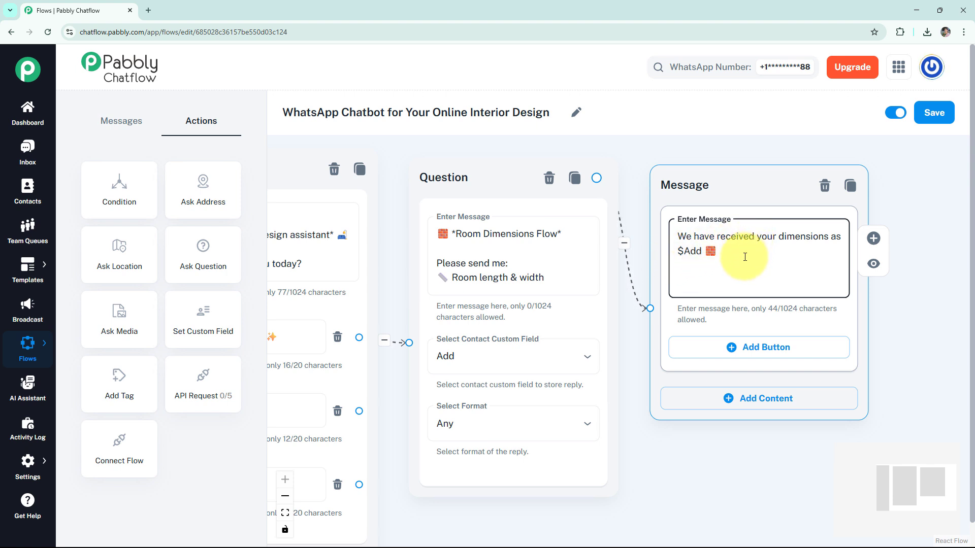
Connect a text-button message to the Mood Boards✨ button with dummy.design moodboard links for Modern Look, Rustic Vibes and Minimal Style, and preview it.
scroll(749, 279, down, 3)
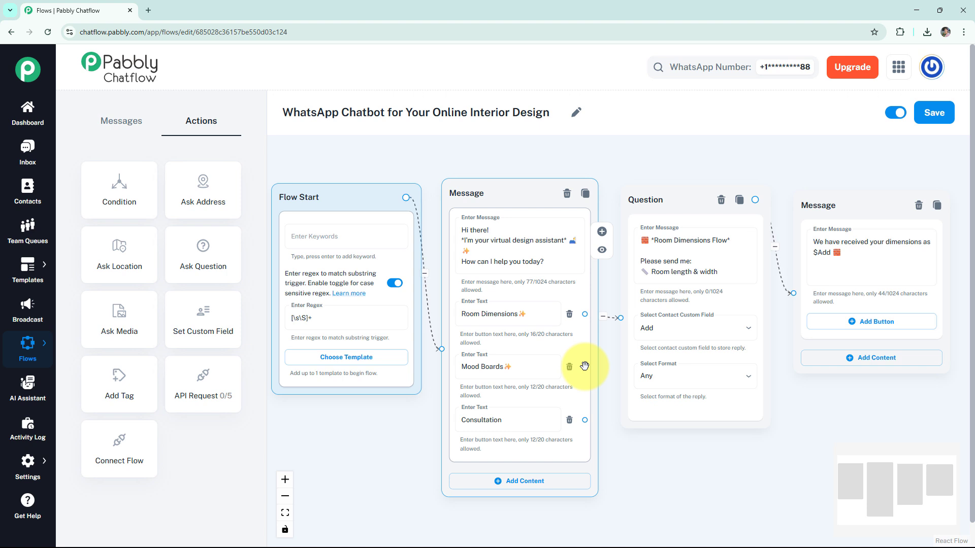
drag(585, 368, 800, 409)
click(792, 423)
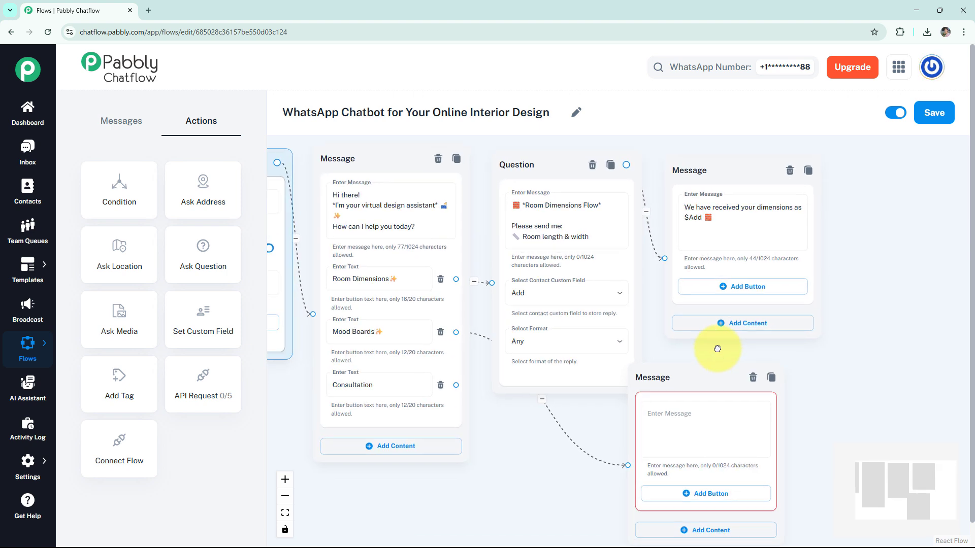
click(649, 389)
text(🎨 Mood Boards Flow Here are some style inspirations! 😍 📎 Modern Look:https://dummy.design/moodboard-modern  📎 Rustic Vibes: https://dummy.design/moodboard-rustic  📎 Minimal Style: https://dummy.design/moodboard-minimal)
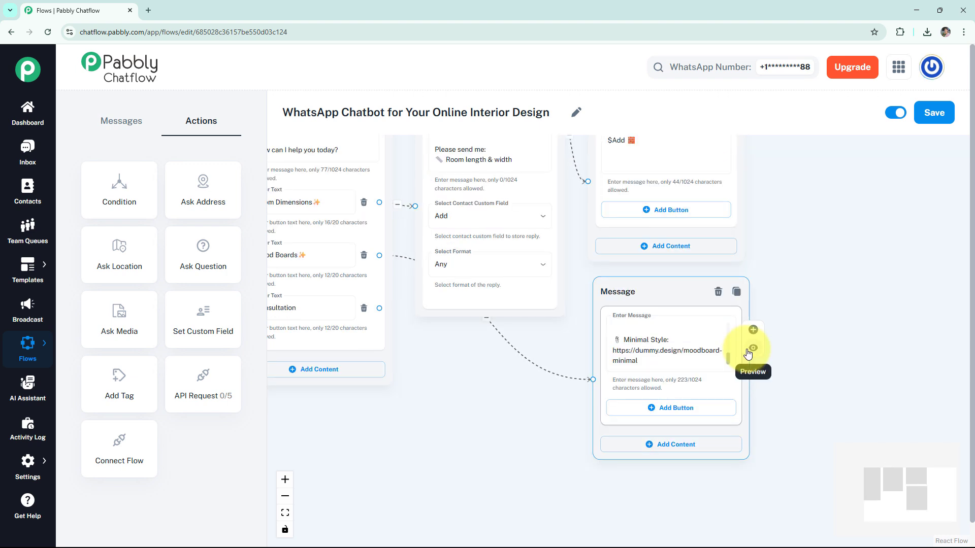
click(753, 349)
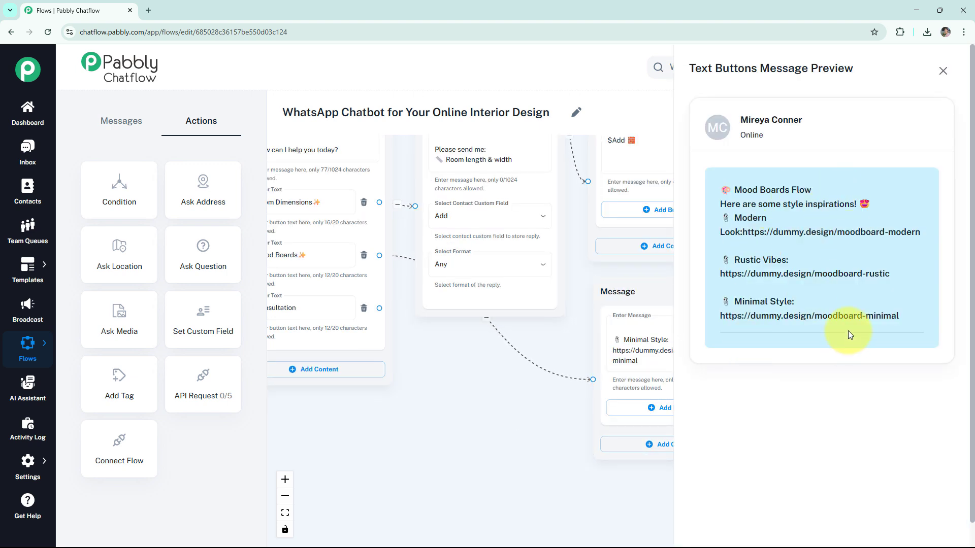
click(942, 71)
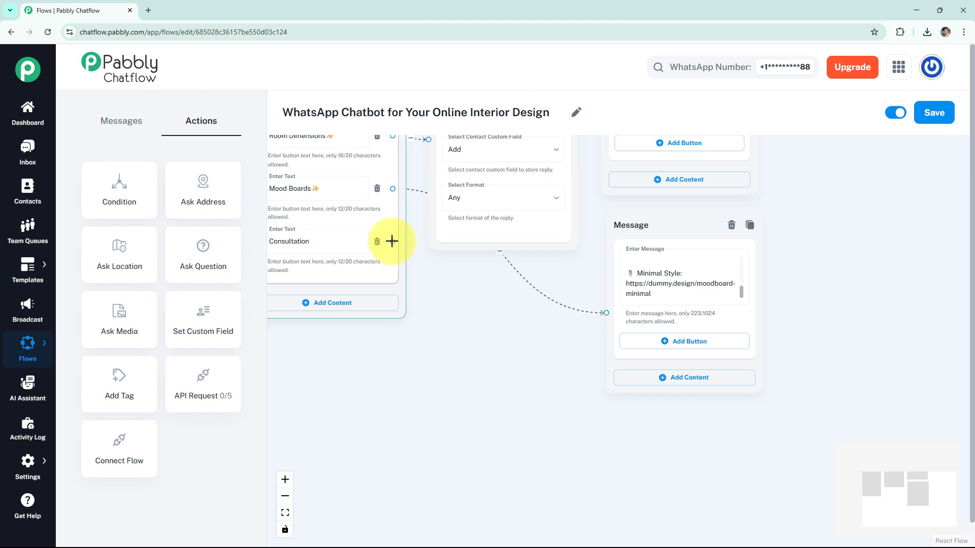
Connect a text-button message to the Consultation button, reading "For Consultation you can call us on this number:", the phone number and "Any time✨", and preview it.
drag(391, 241, 617, 451)
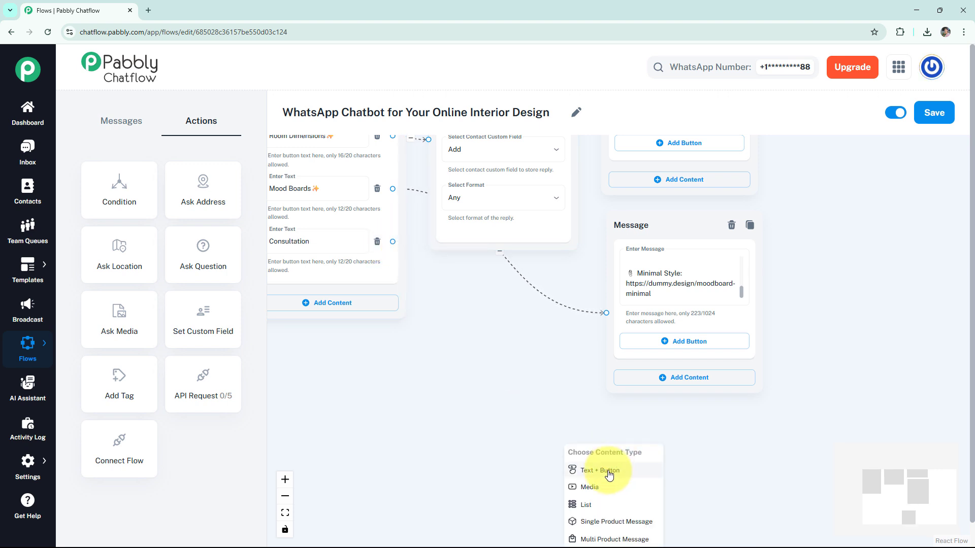
click(609, 471)
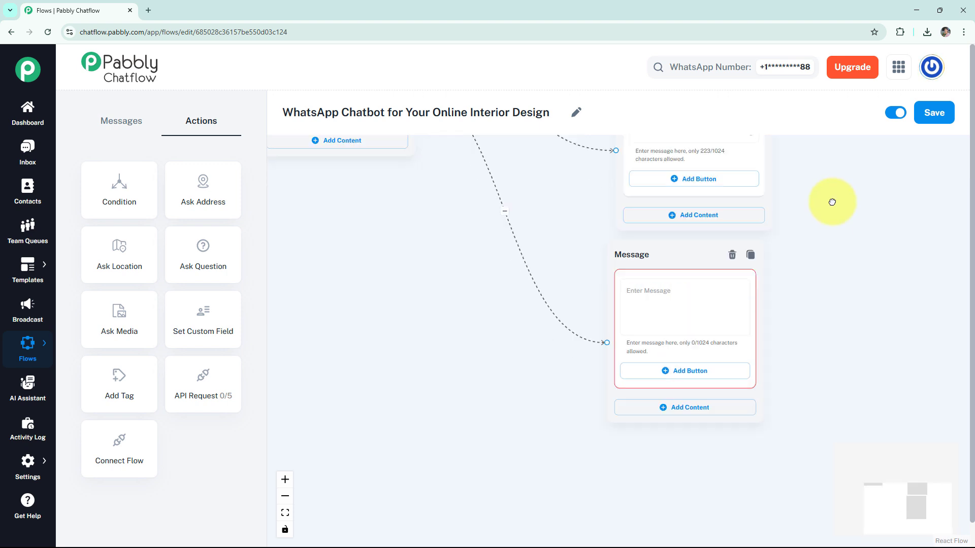
drag(832, 202, 832, 178)
drag(623, 239, 635, 249)
click(661, 280)
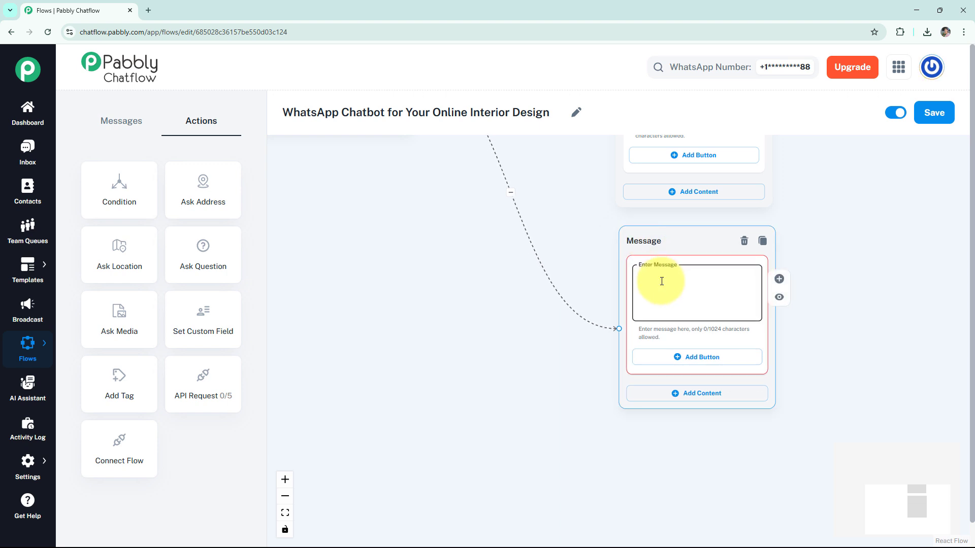
text(For Consultation you can call us on this number: *9-0000-0000* Any time✨)
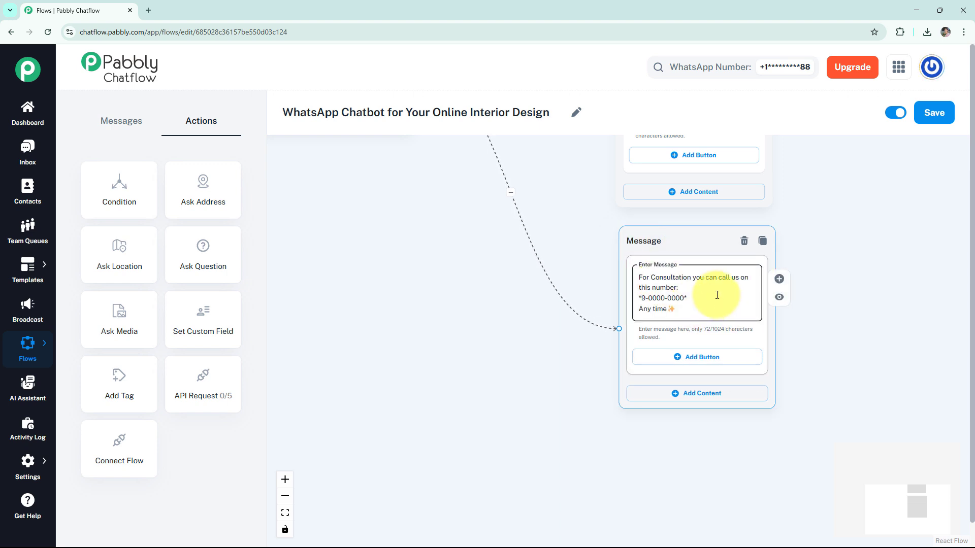
click(779, 296)
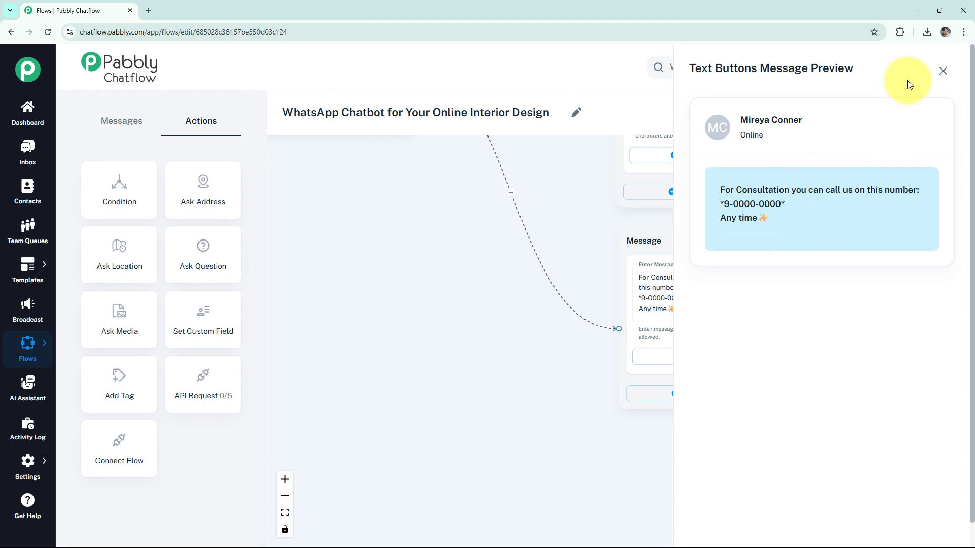
click(934, 74)
Save the completed chatbot flow.
scroll(553, 258, down, 5)
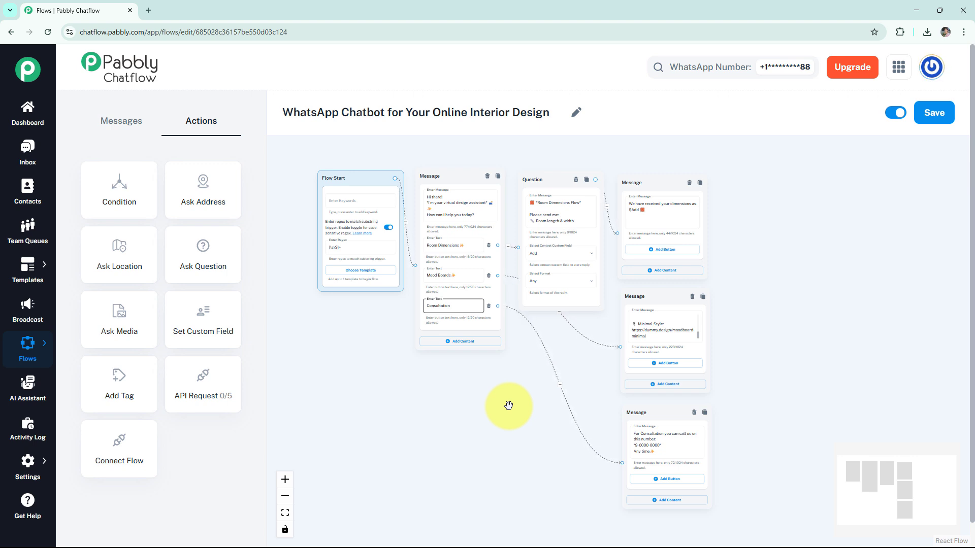
click(931, 114)
drag(822, 200, 872, 202)
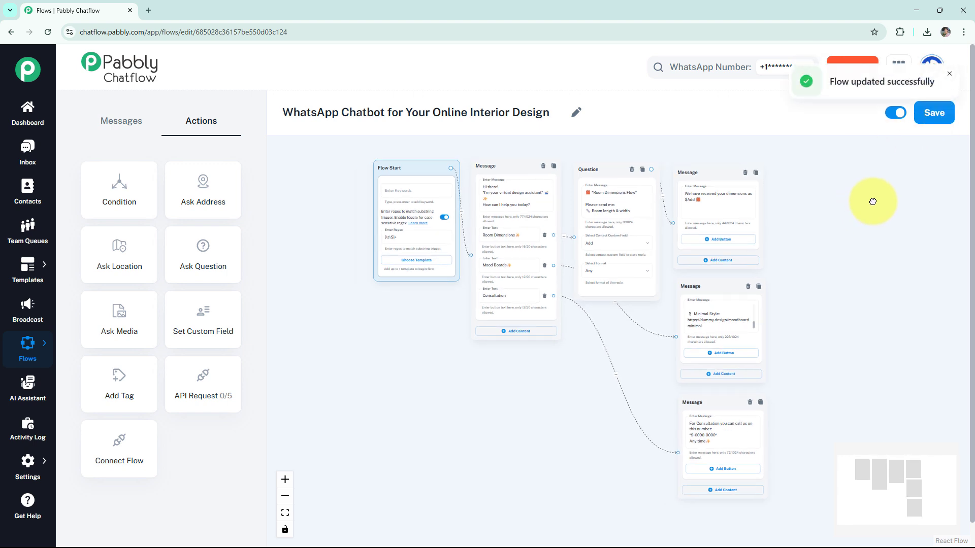